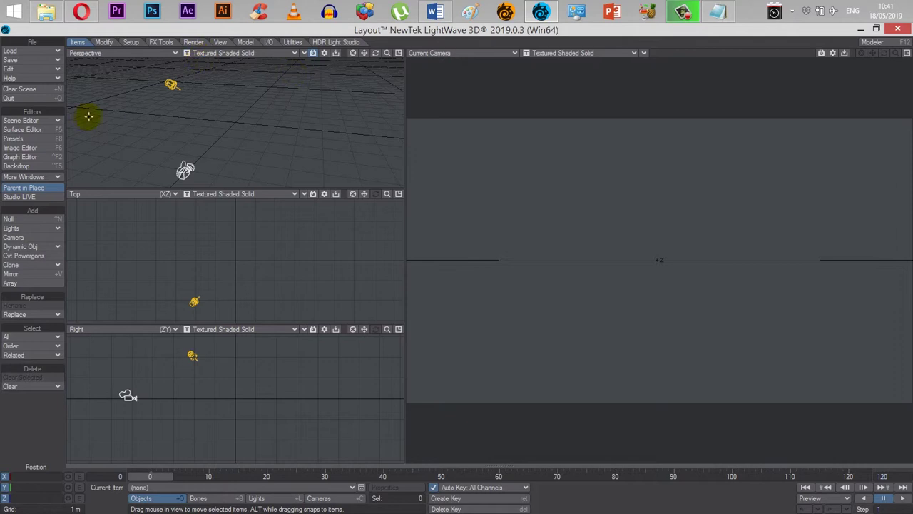
- Open the Set Background Image dialog from the Render tab's Utilities group
click(194, 42)
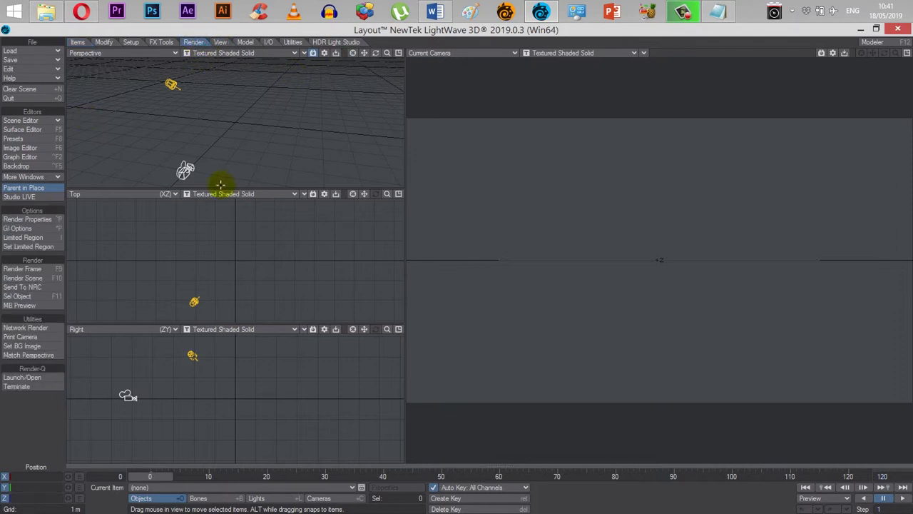
click(22, 346)
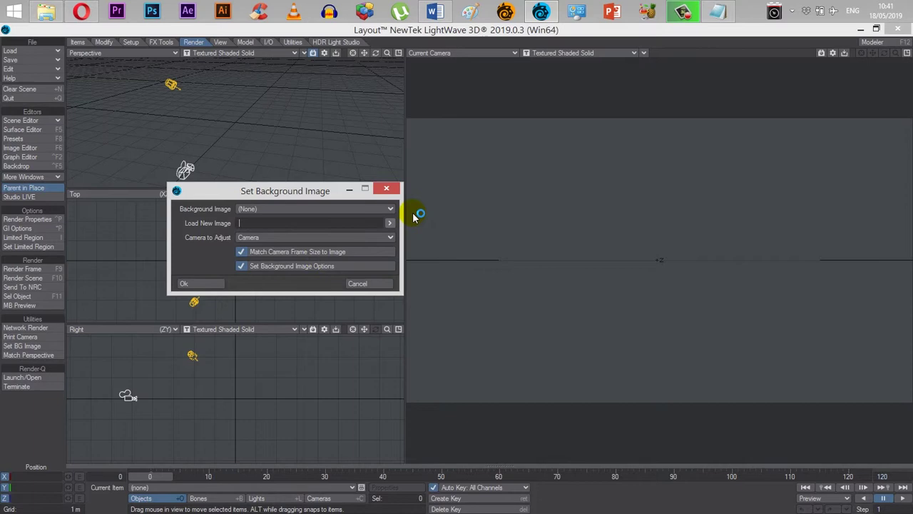
- Search the LW Images folder for '123' and load 1234.jpg as the new background image
click(390, 223)
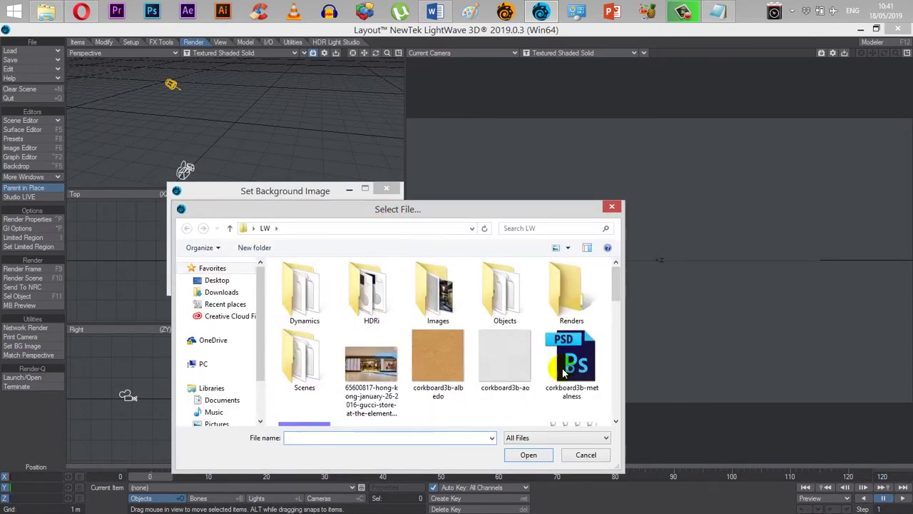
double_click(438, 292)
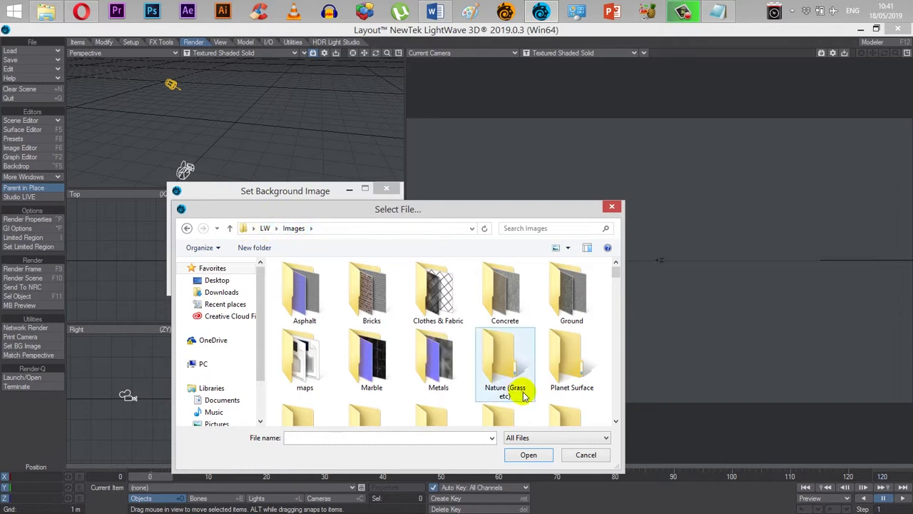
click(616, 421)
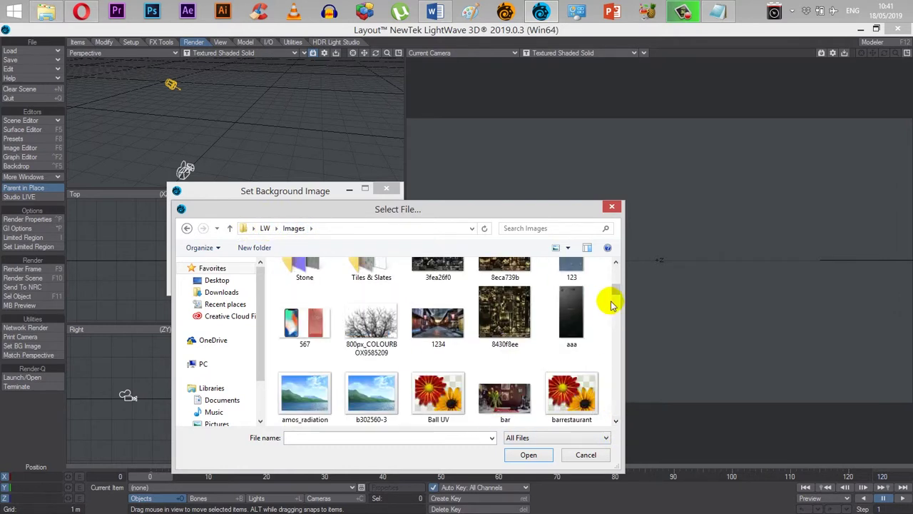
click(616, 421)
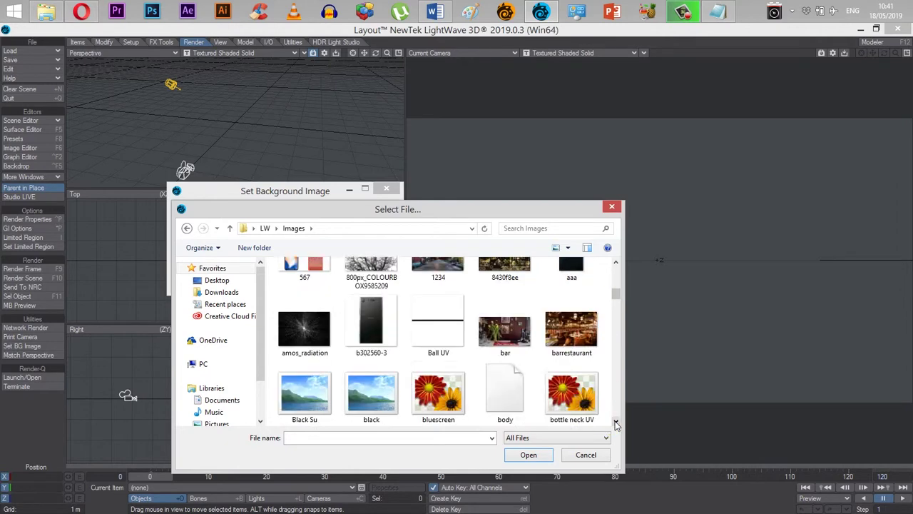
scroll(616, 424, down, 8)
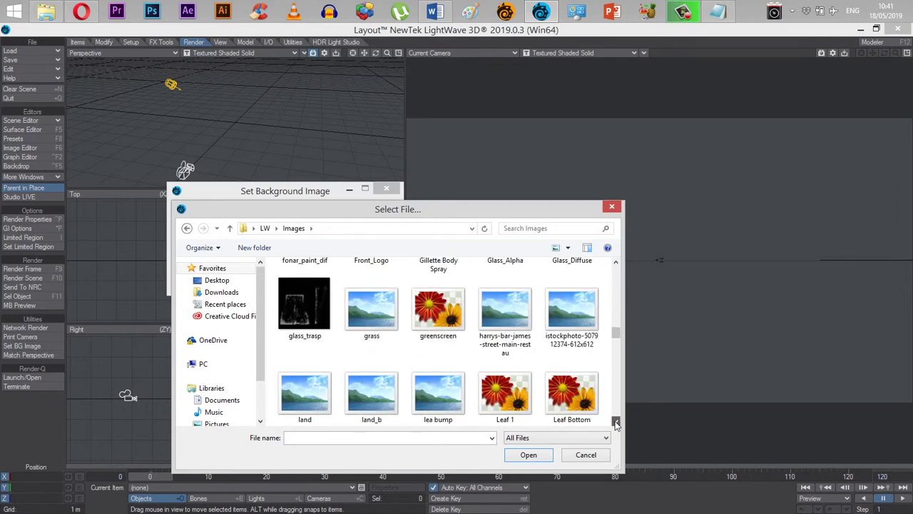
scroll(616, 425, down, 10)
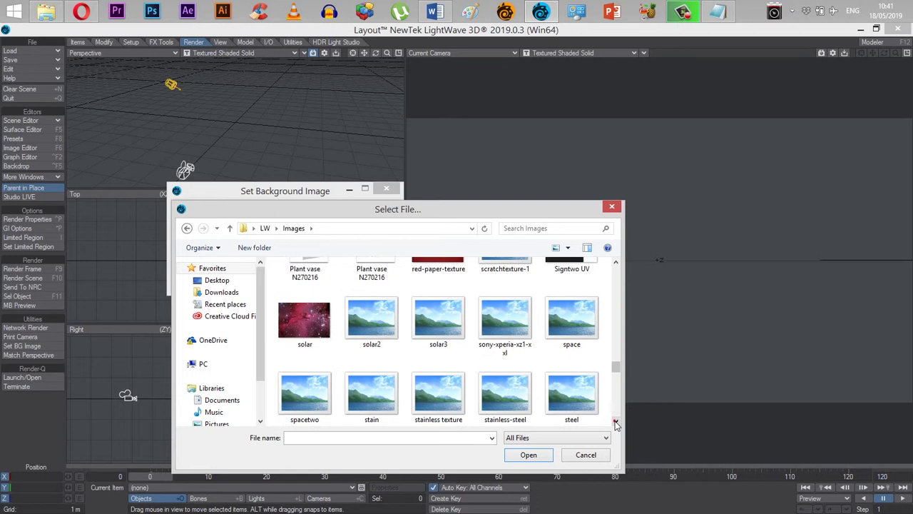
click(558, 226)
text(123)
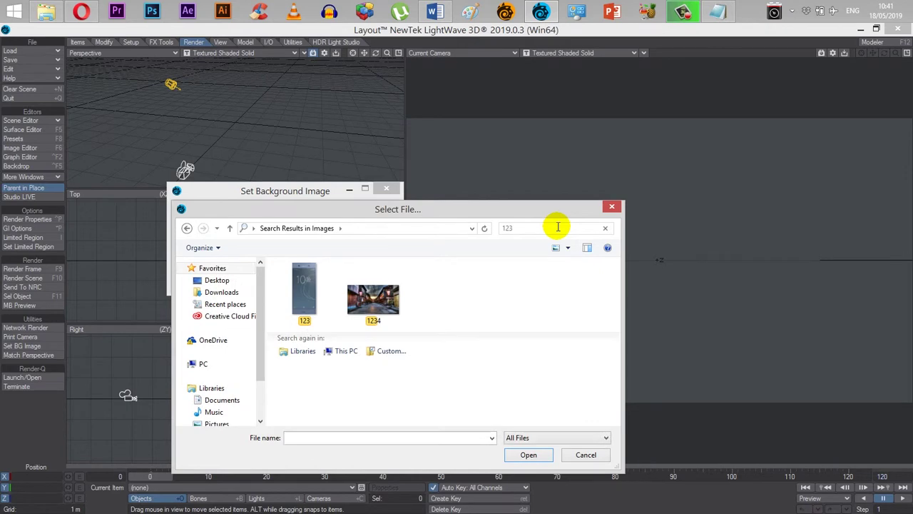
click(377, 300)
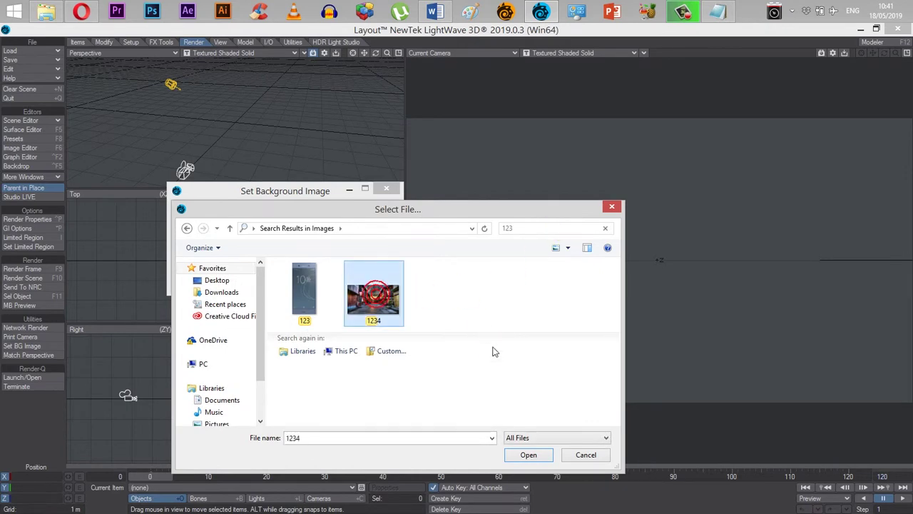
click(530, 458)
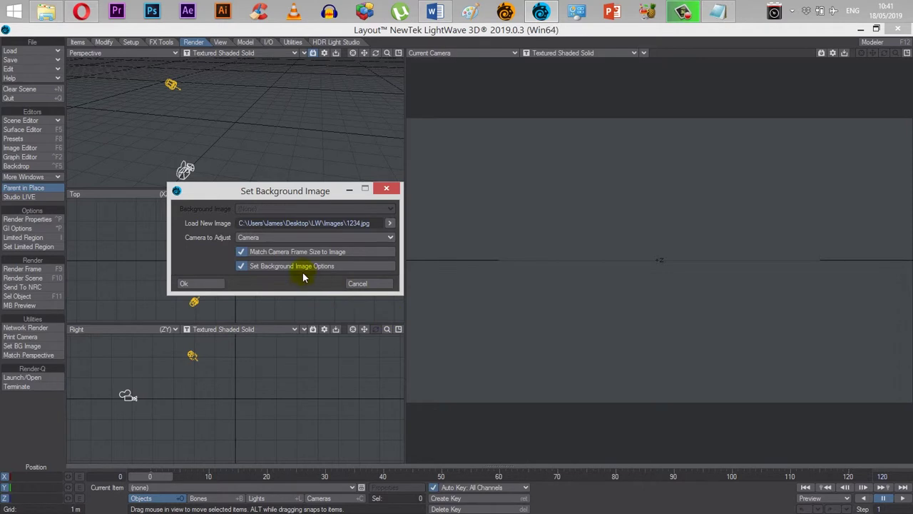
- Apply 1234.jpg as the camera background, then reopen the dialog twice to verify it
click(197, 284)
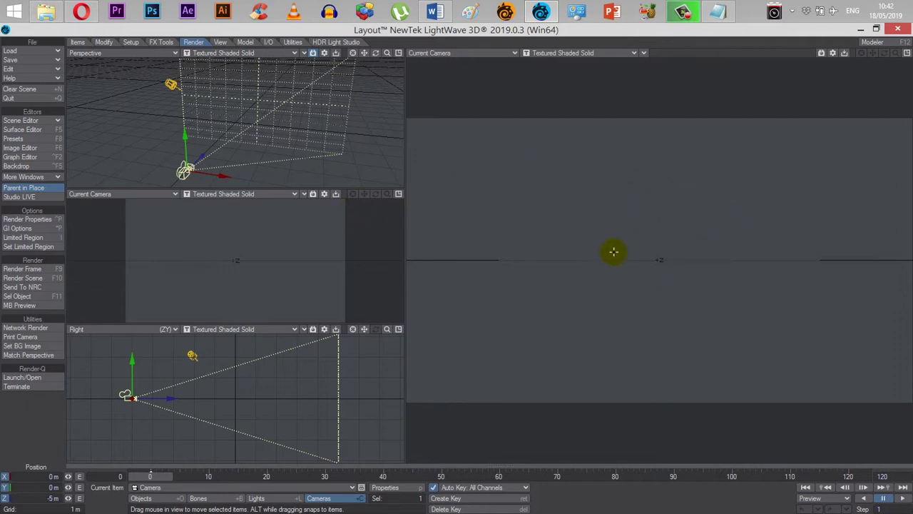
click(29, 346)
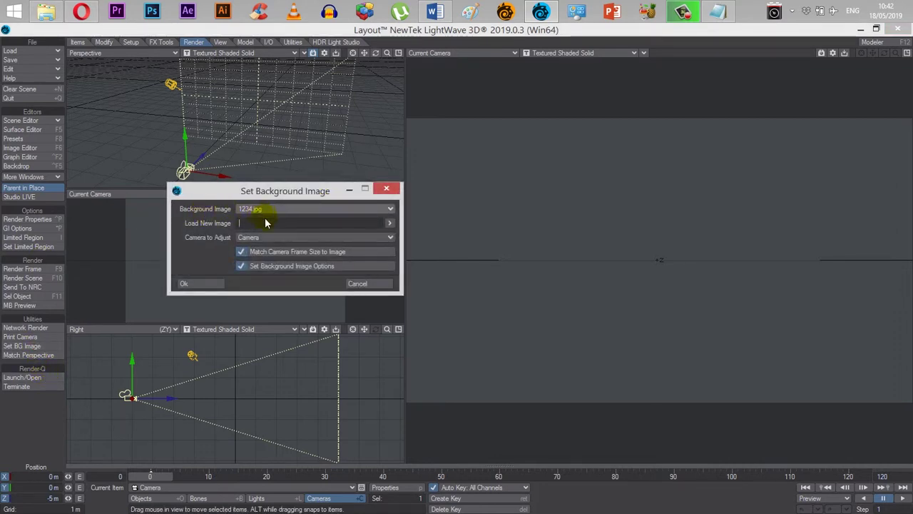
click(377, 283)
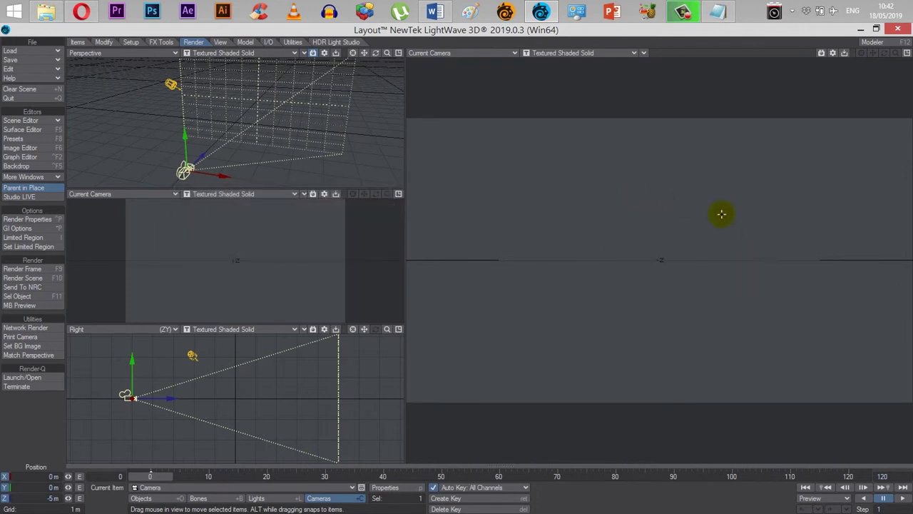
click(20, 347)
click(202, 282)
click(21, 346)
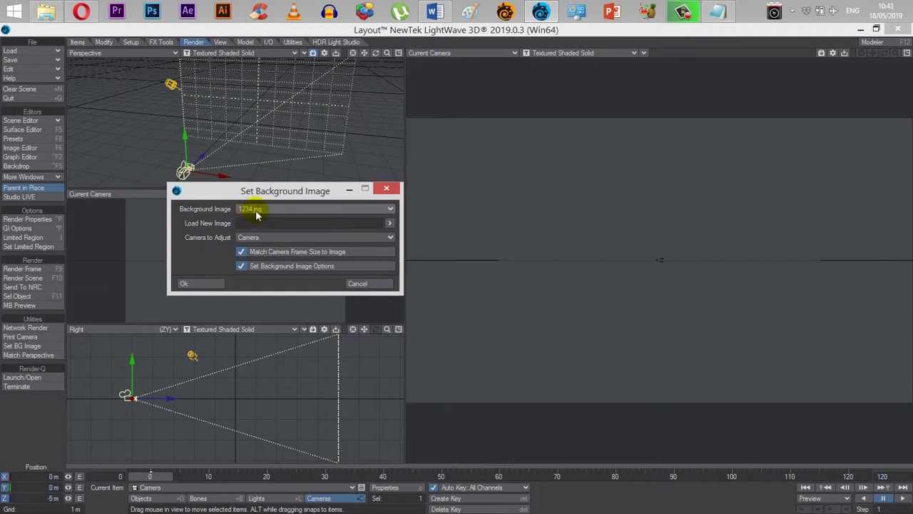
click(357, 282)
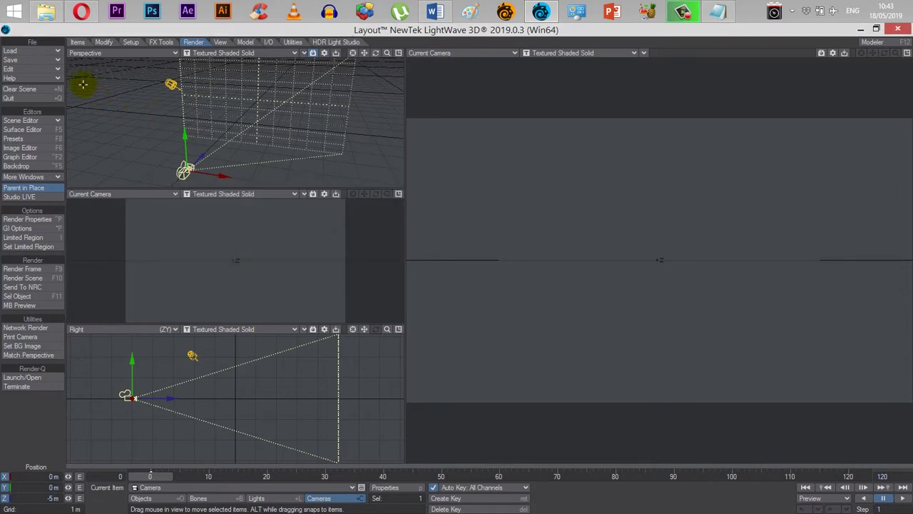
- In the Images folder window, preview the 1234 photo enlarged, then close the viewer
mouse_move(46, 6)
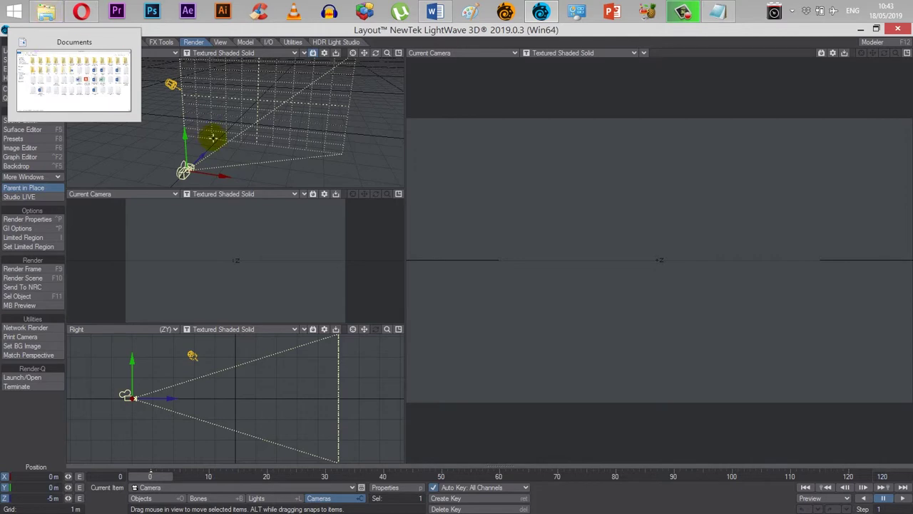
key(alt+Tab)
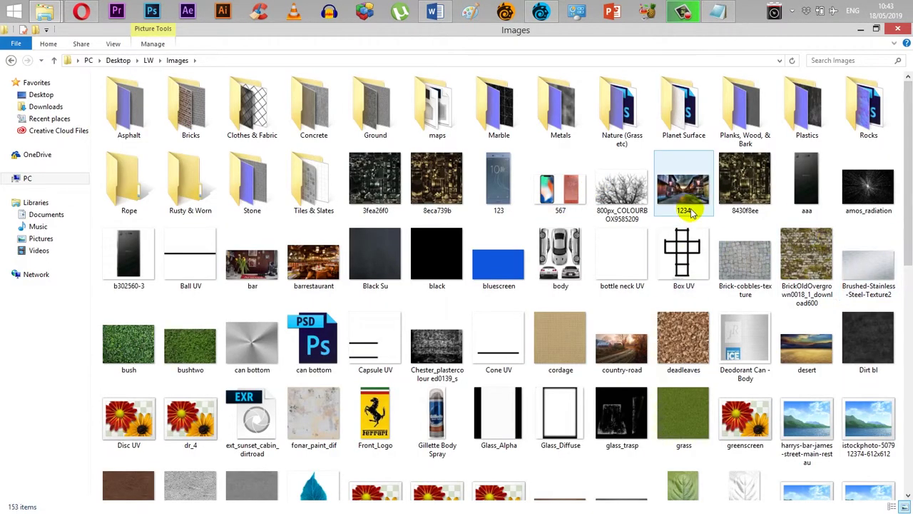
click(682, 204)
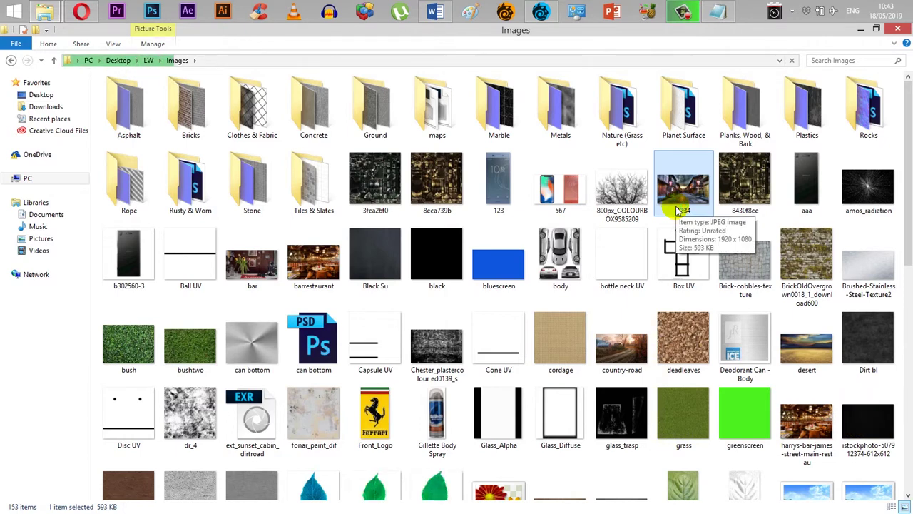
double_click(677, 208)
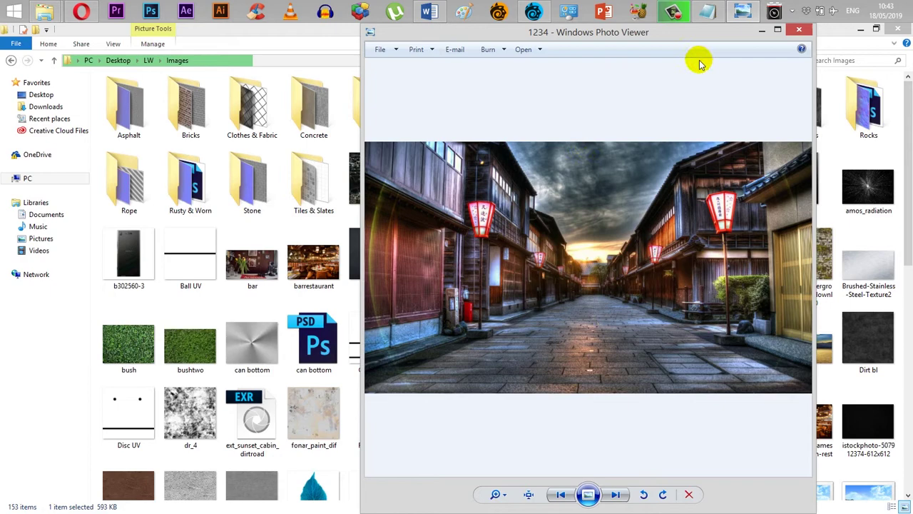
double_click(742, 32)
click(891, 30)
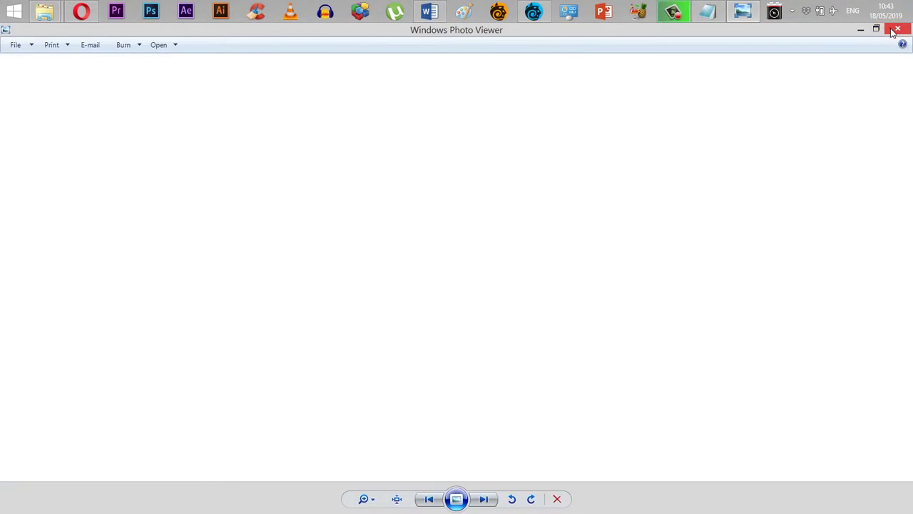
- Rename the 1234 image file to street
click(687, 210)
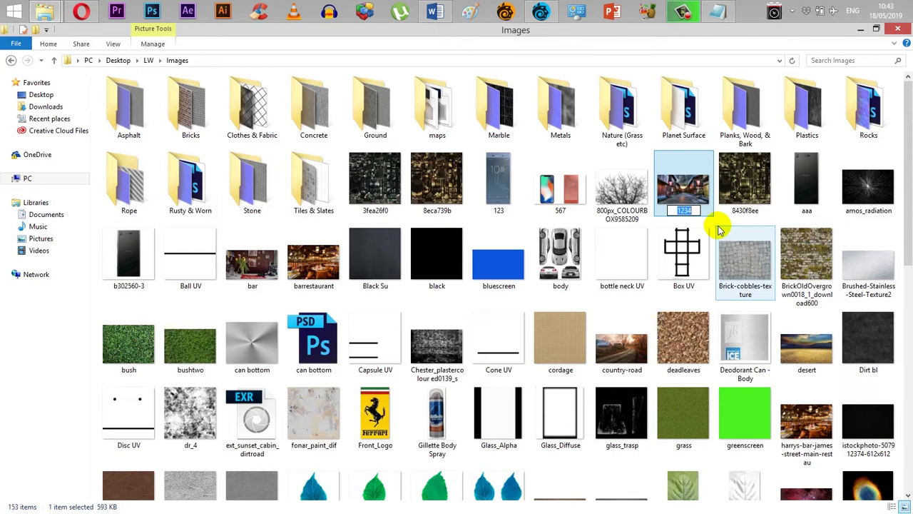
text(street)
key(Return)
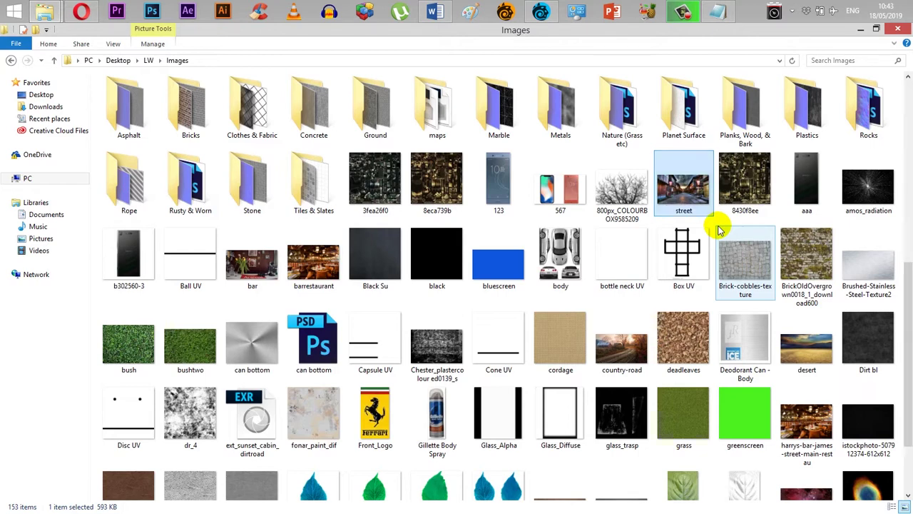
- Load the street photo from LW > Images, searched as 'str', and apply it as camera background
click(540, 11)
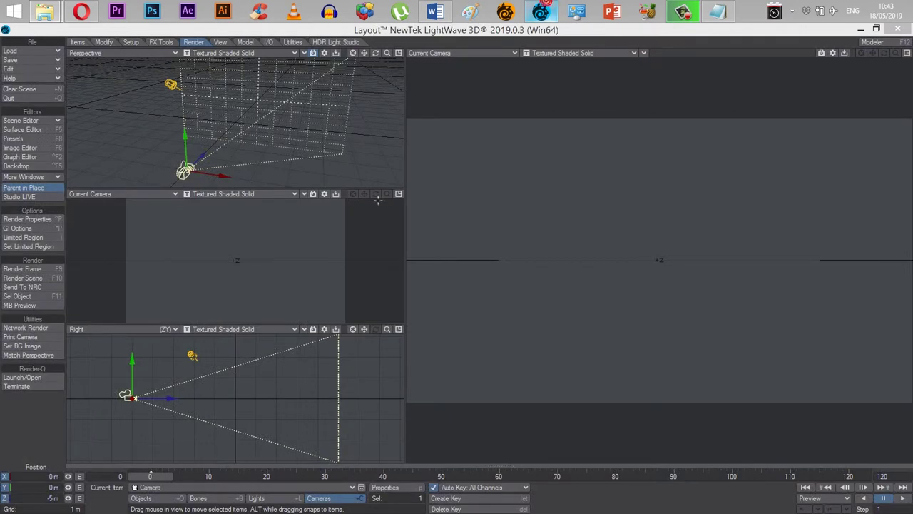
click(38, 347)
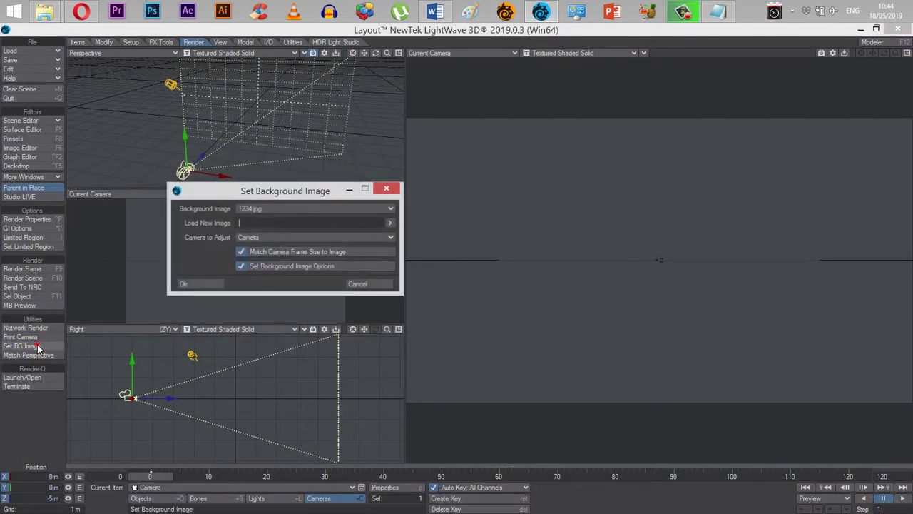
click(388, 222)
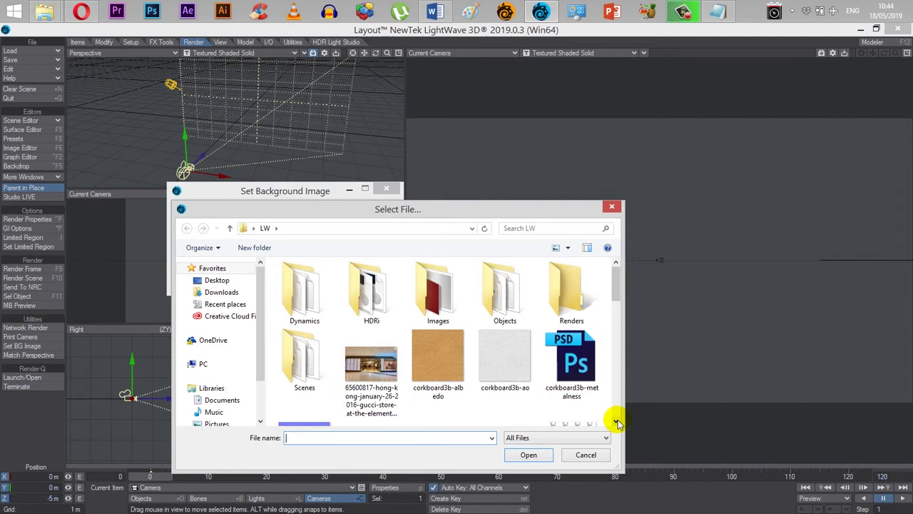
click(616, 421)
click(616, 421)
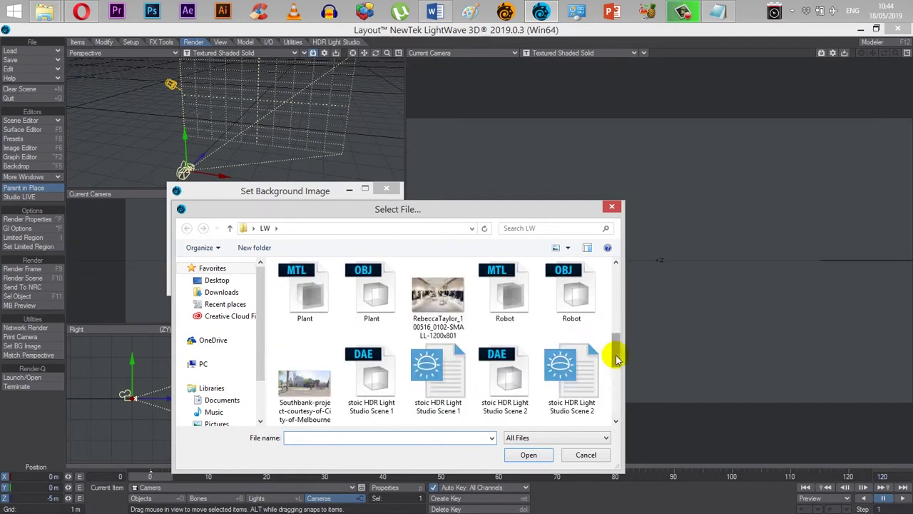
drag(618, 356, 617, 274)
double_click(450, 296)
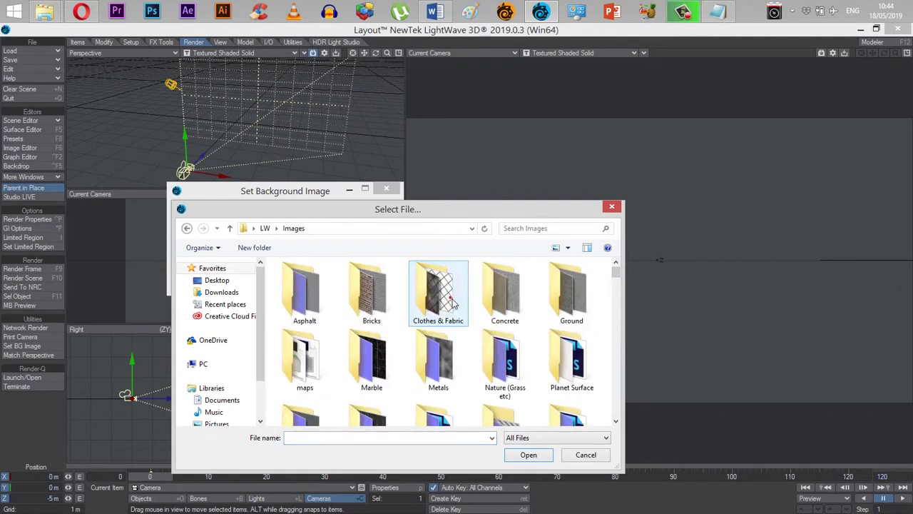
click(537, 229)
text(str)
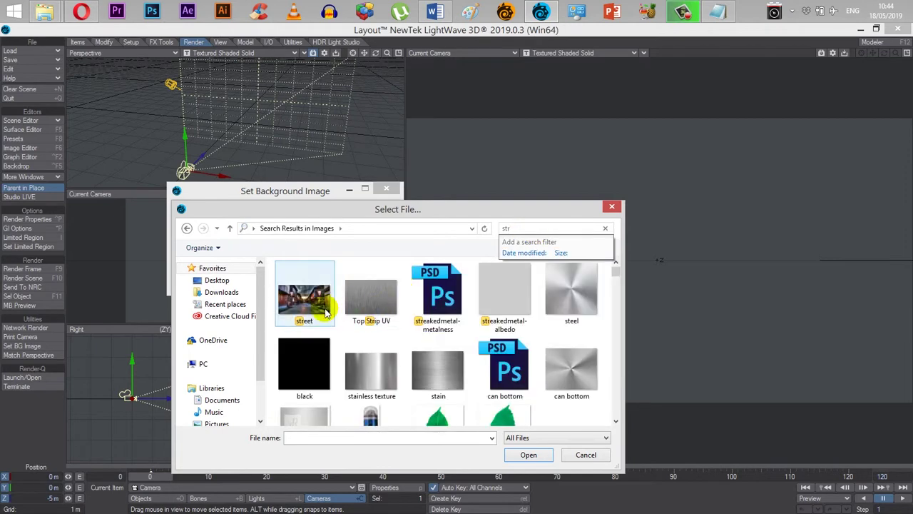
click(299, 302)
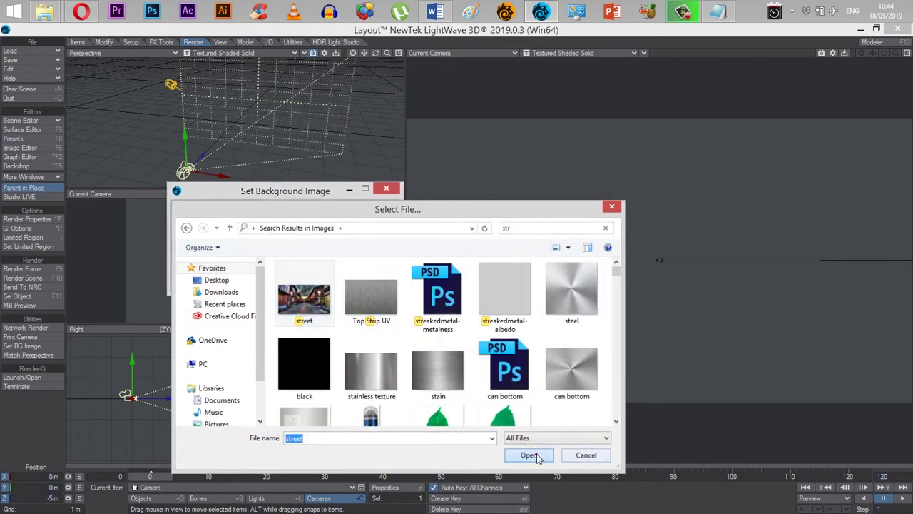
click(529, 454)
click(205, 284)
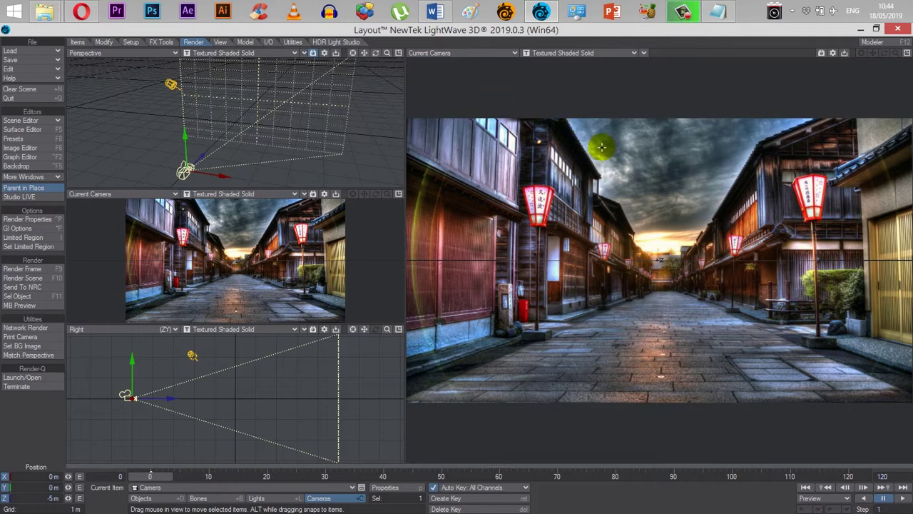
- Rename the street image file to street1234, then bring LightWave Layout back to front
mouse_move(43, 6)
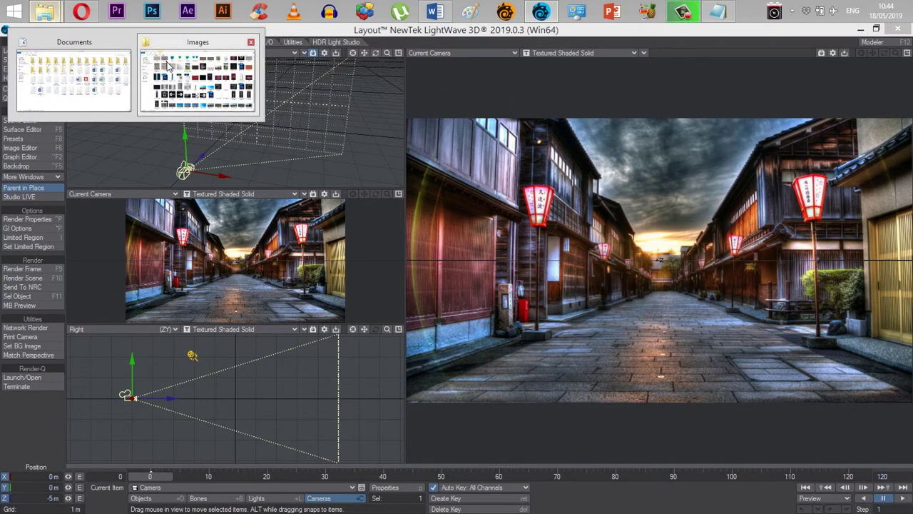
click(198, 78)
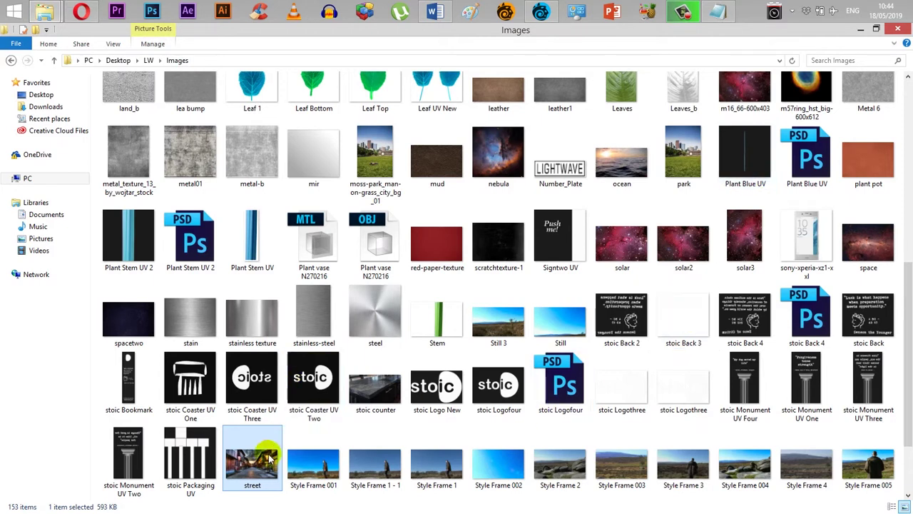
click(251, 485)
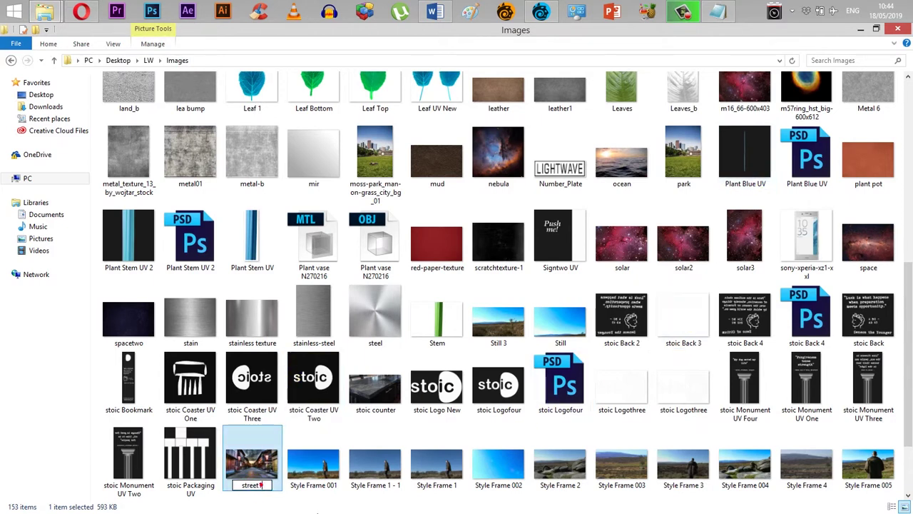
text(1234)
key(Return)
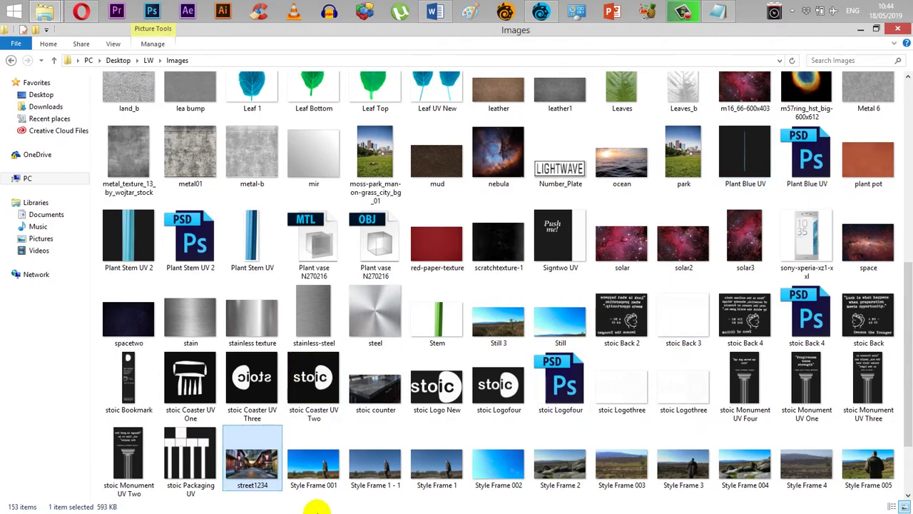
click(540, 11)
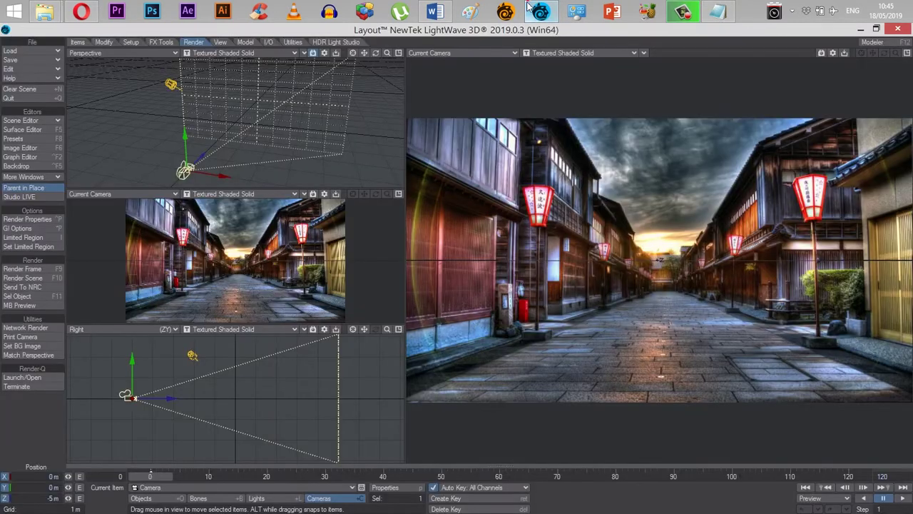
- Reselect the previously loaded 1234.jpg as background and apply it, leaving the views blank
click(13, 350)
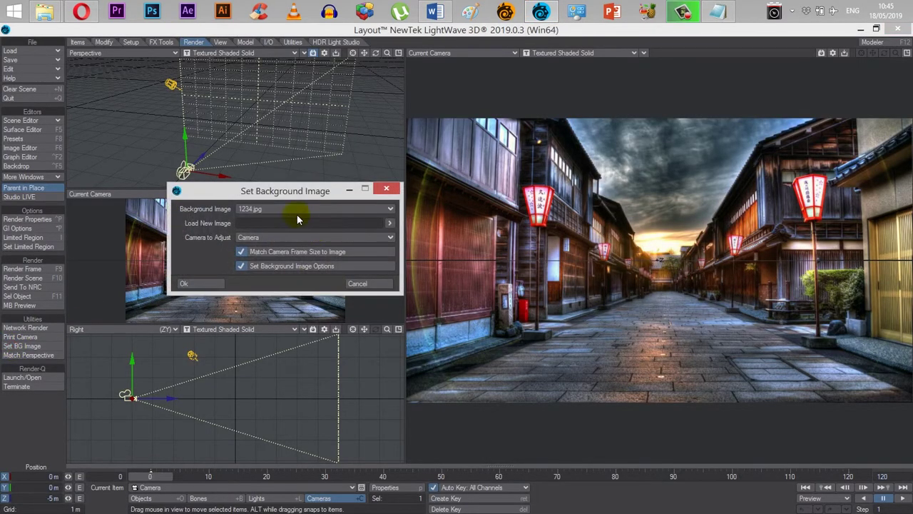
click(294, 210)
click(292, 210)
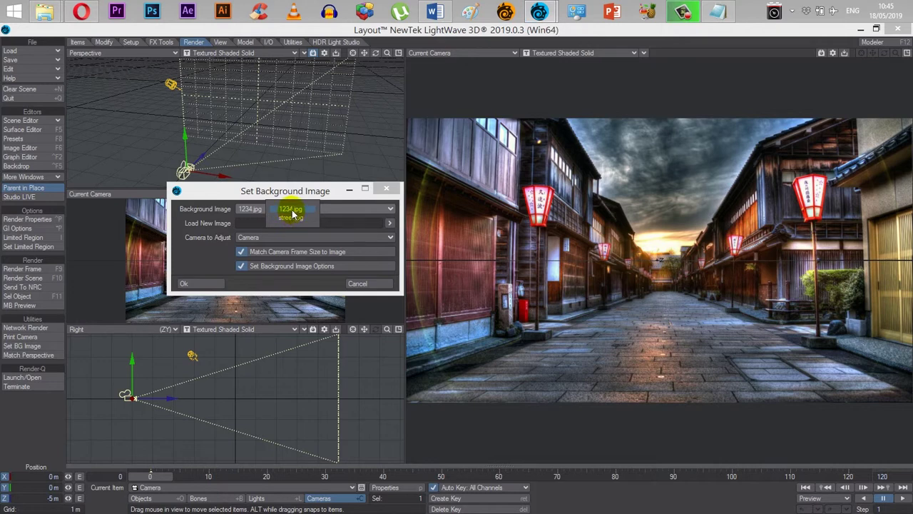
click(209, 283)
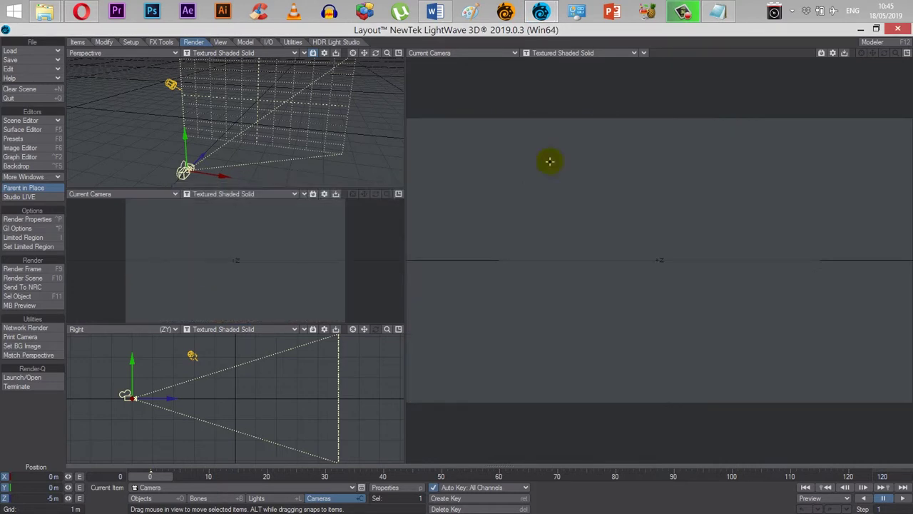
- Load street1234 from the Images folder and apply it as the camera background
click(22, 345)
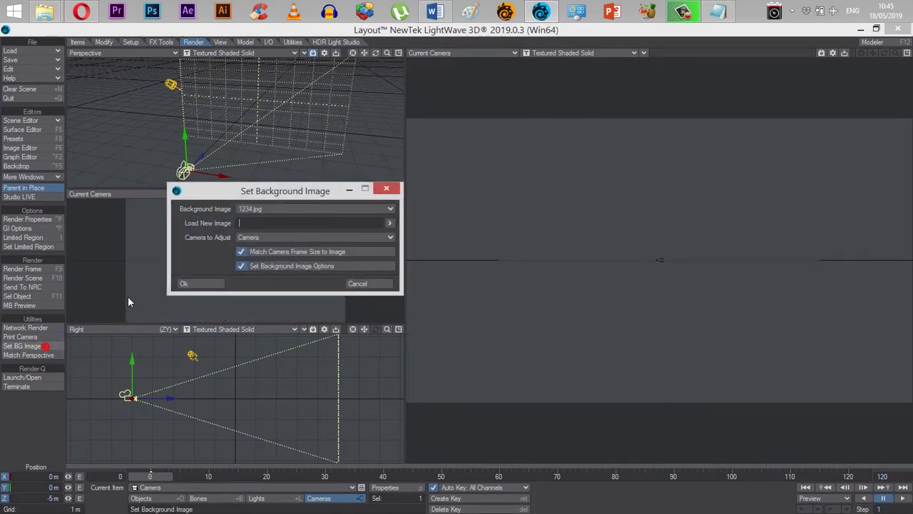
click(389, 225)
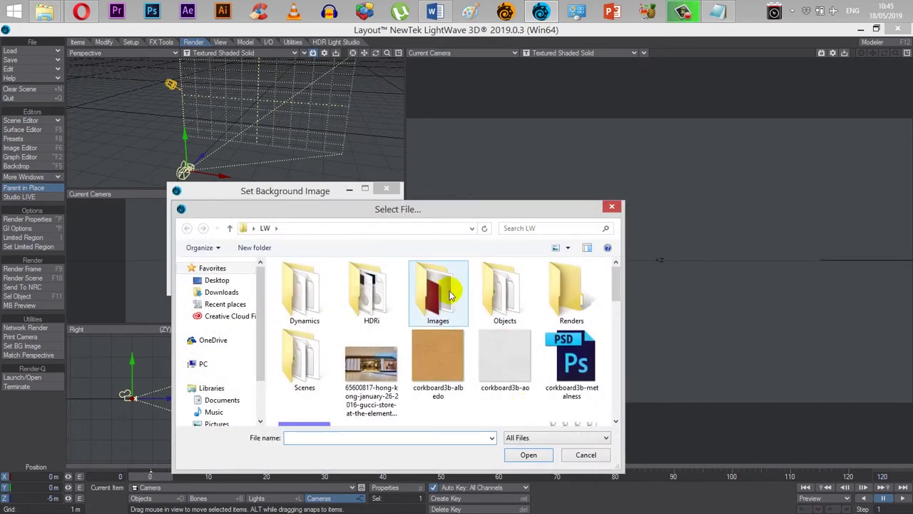
click(545, 228)
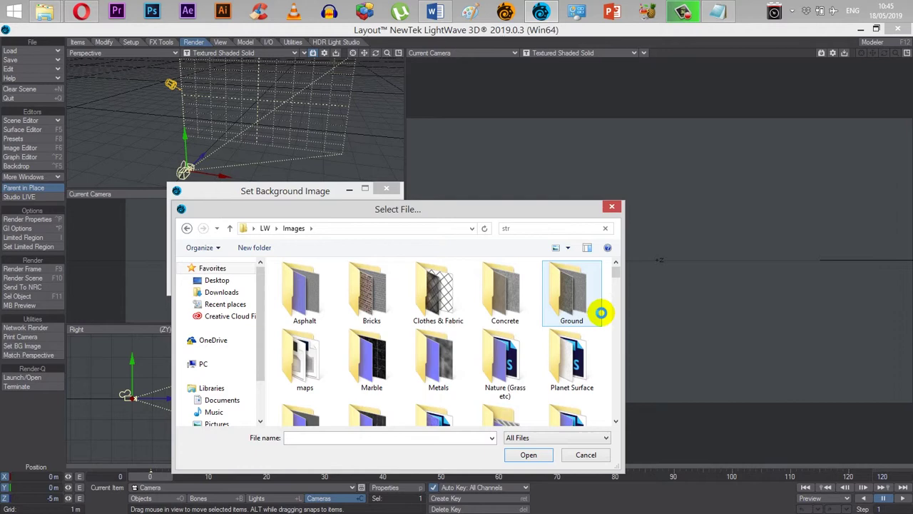
click(304, 300)
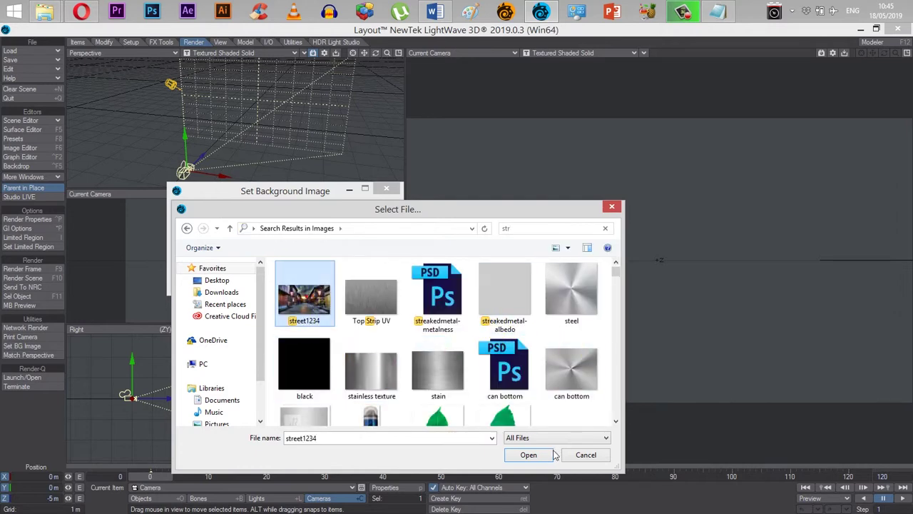
click(529, 455)
click(202, 283)
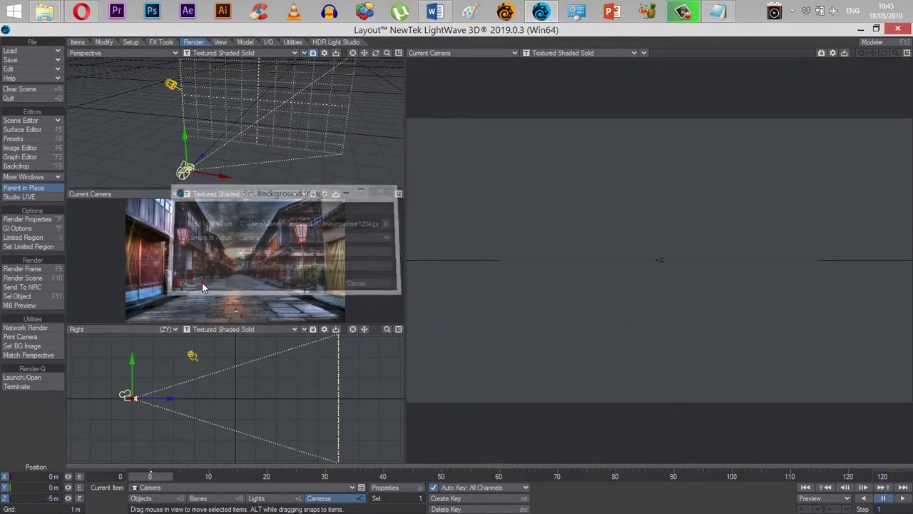